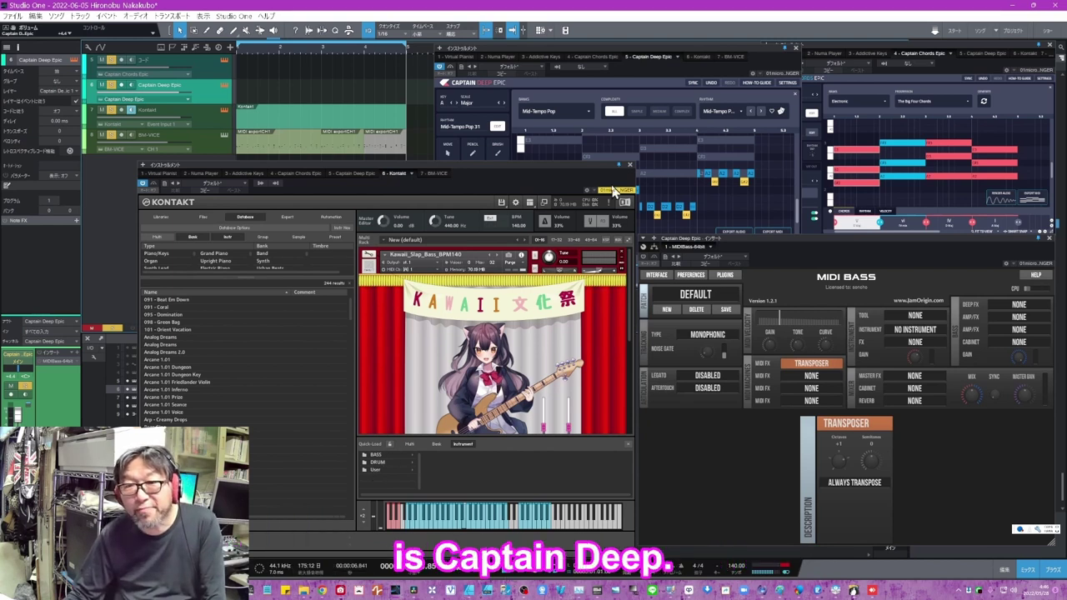
Bring the Captain Deep and Captain Chords plugins forward and generate chords from the Electronic bank's The Big Four Chords progression
{"action": "left_click", "coordinate": [606, 49]}
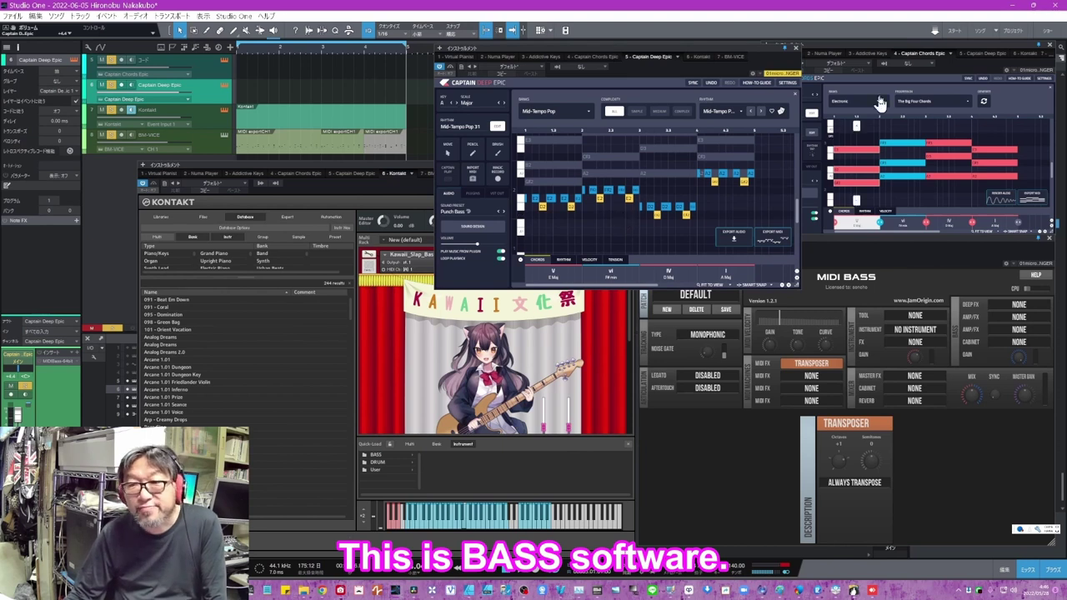
{"action": "left_click", "coordinate": [958, 70]}
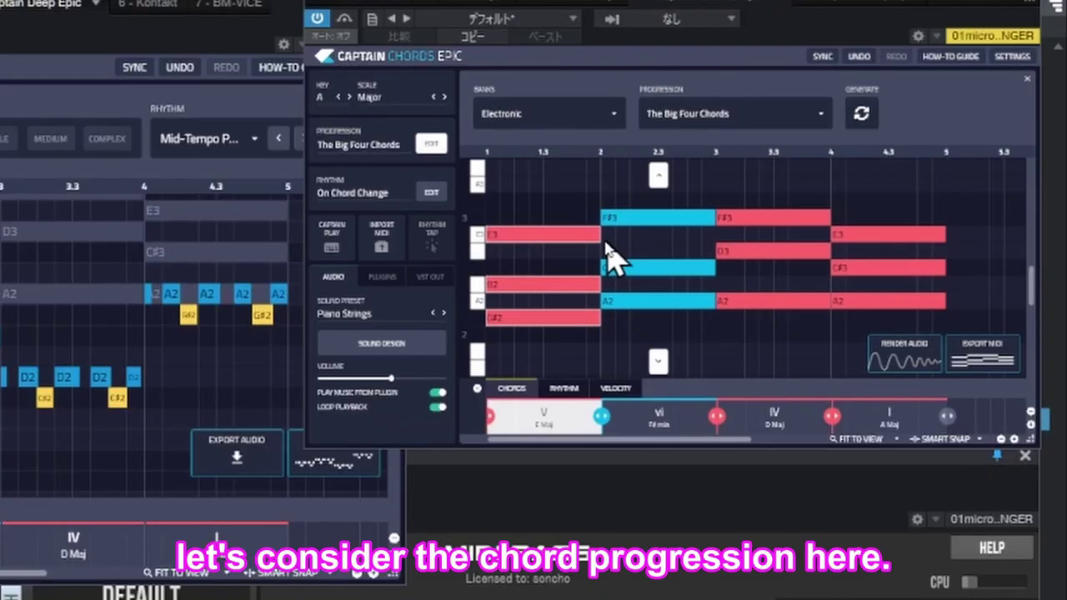
{"action": "left_click", "coordinate": [401, 154]}
{"action": "left_click", "coordinate": [402, 154]}
{"action": "left_click", "coordinate": [761, 115]}
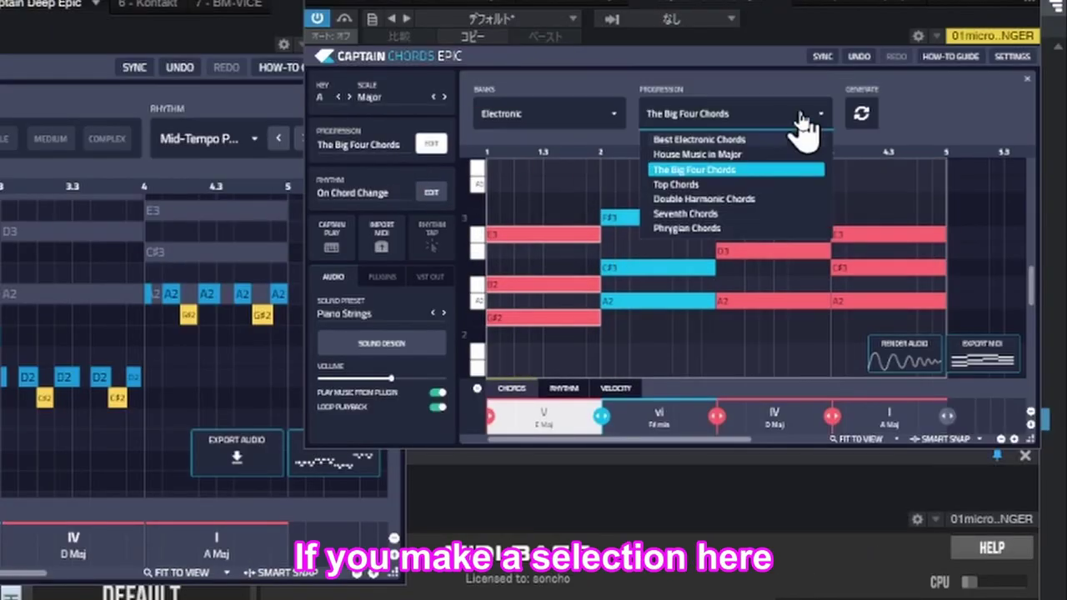
{"action": "left_click", "coordinate": [866, 116]}
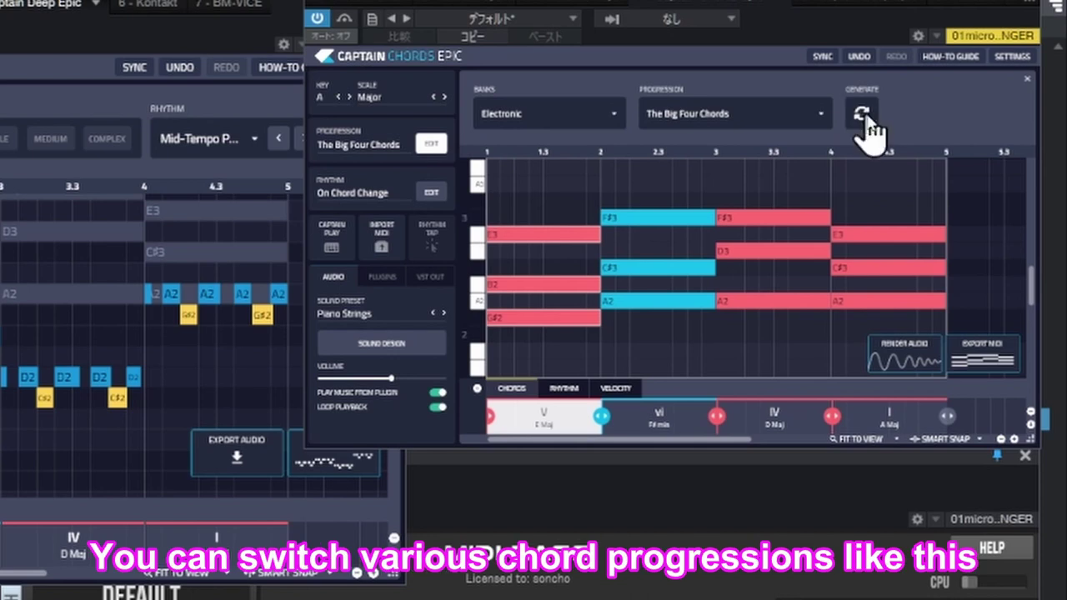
{"action": "left_click", "coordinate": [865, 123]}
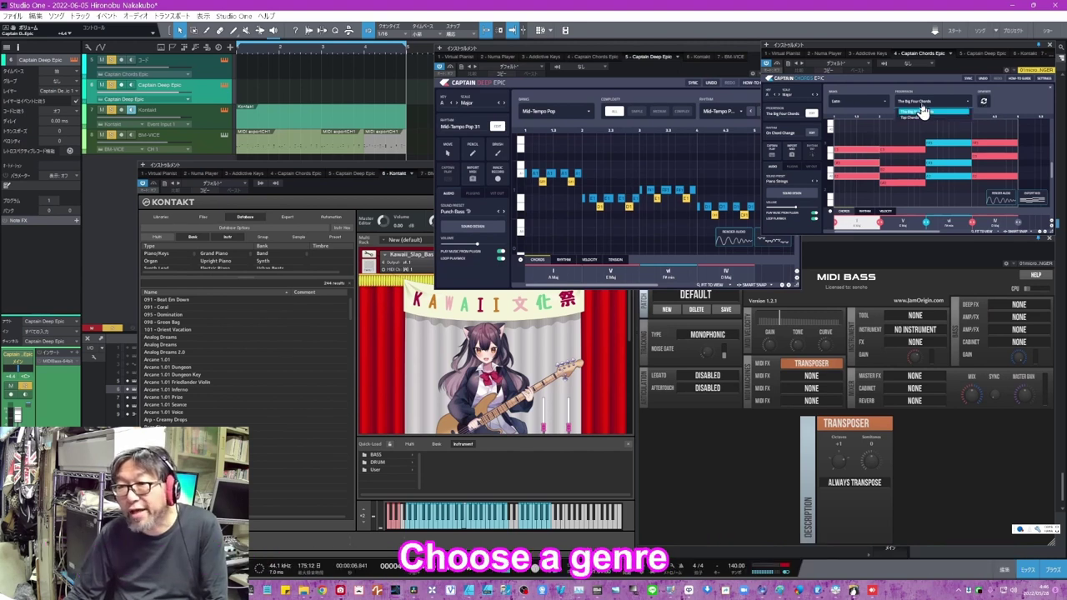
Choose the Top Chords progression in the Latin bank of Captain Chords Epic and generate new chords from it repeatedly
{"action": "left_click", "coordinate": [921, 110]}
{"action": "left_click", "coordinate": [984, 102]}
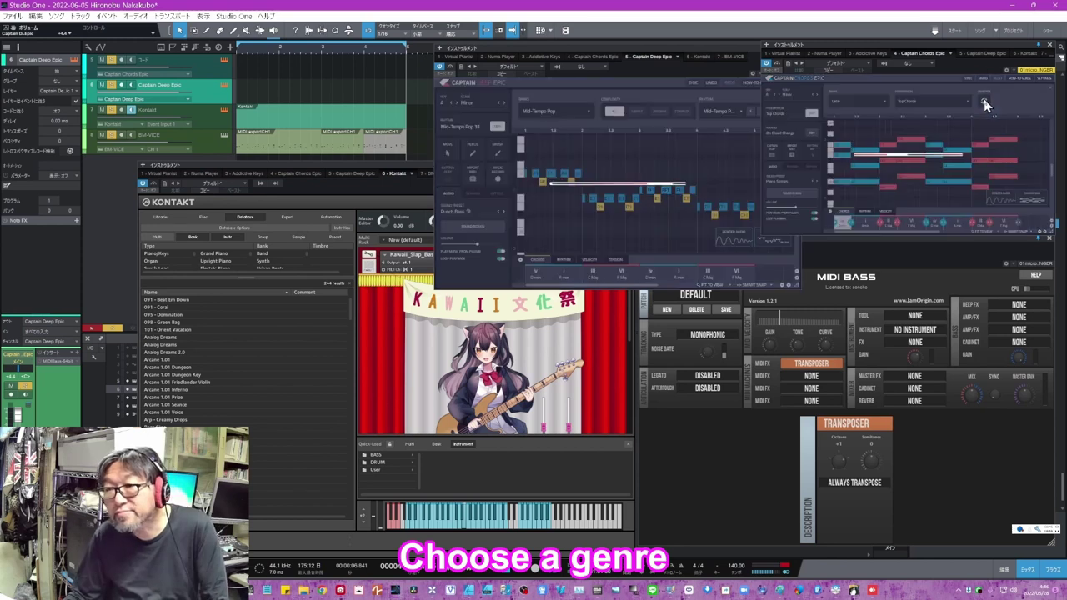
{"action": "left_click", "coordinate": [984, 102]}
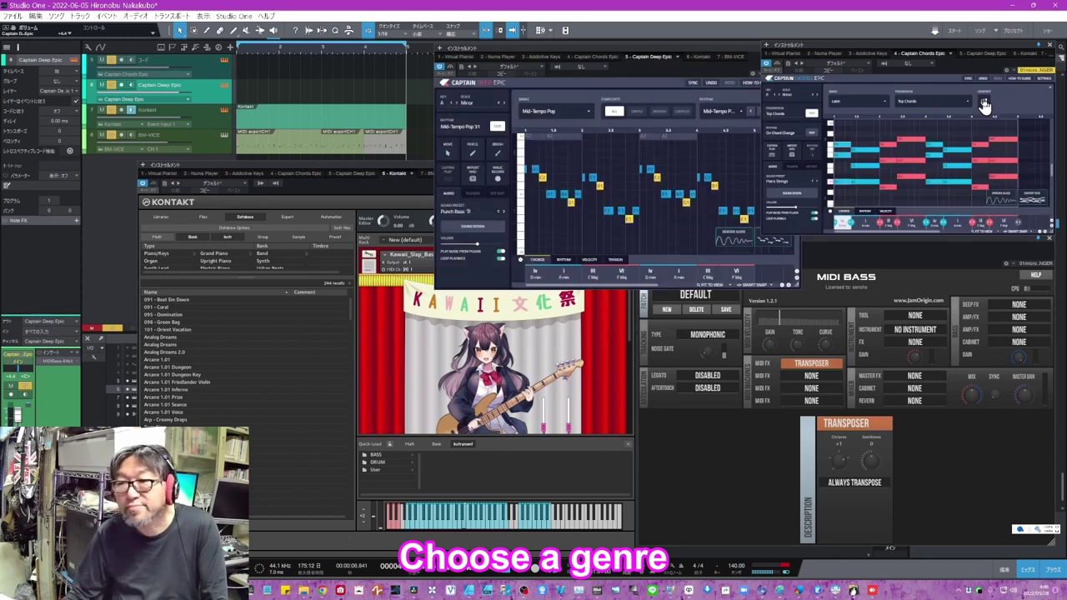
{"action": "left_click", "coordinate": [984, 103]}
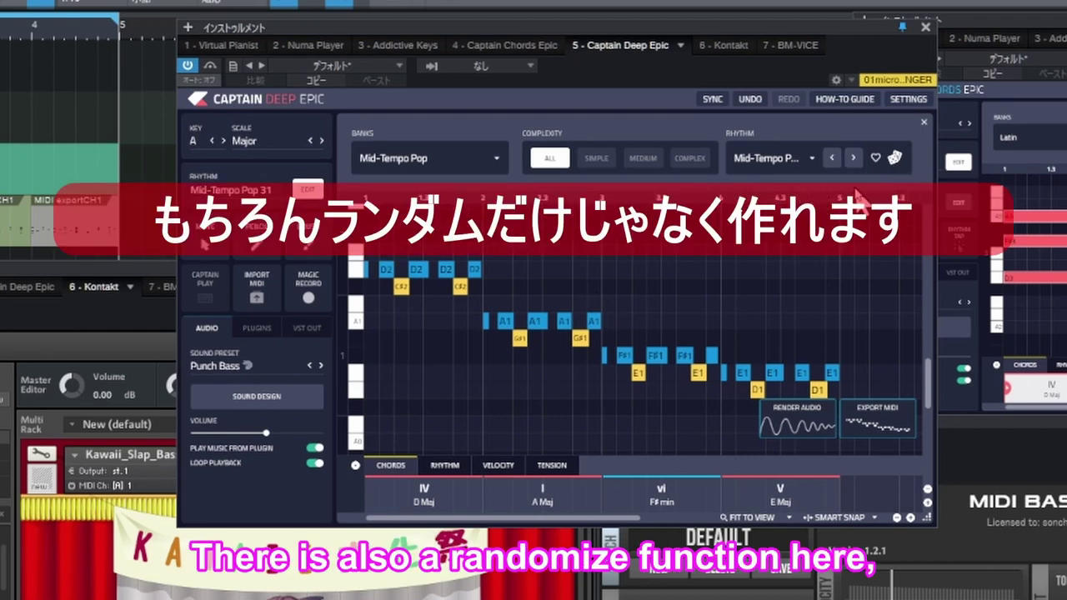
Randomize the Mid-Tempo Pop bass rhythm in Captain Deep Epic, audition it during playback, and render the bass line as audio
{"action": "left_click", "coordinate": [894, 158]}
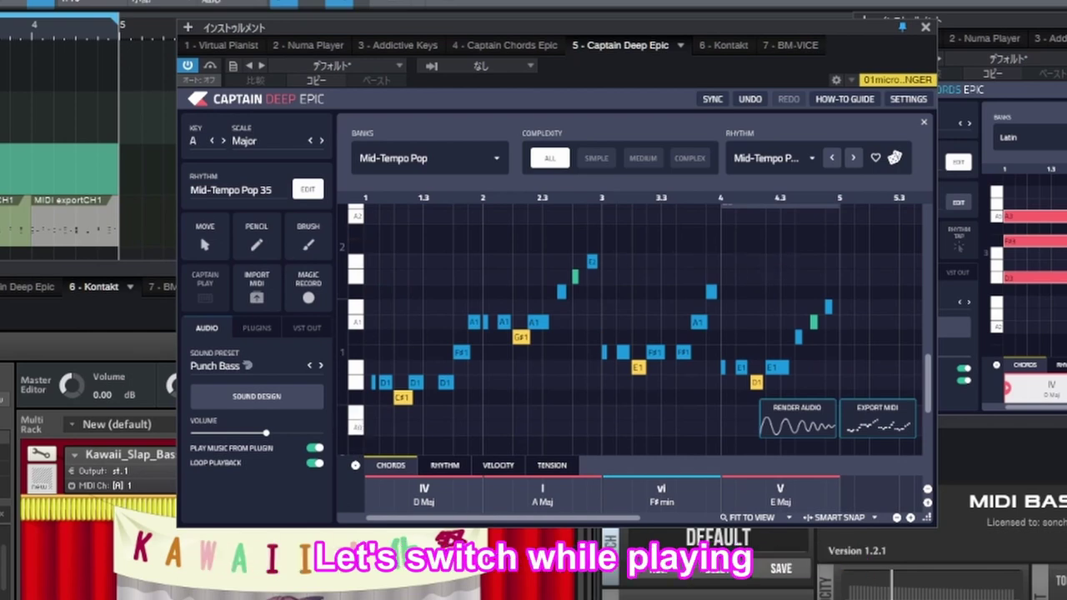
{"action": "key", "text": "space"}
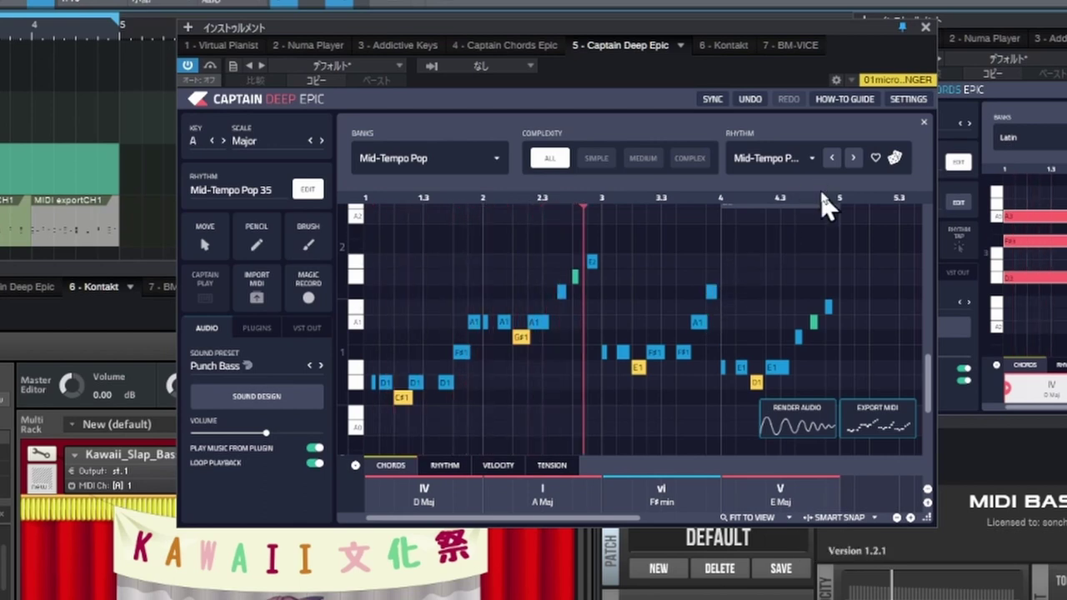
{"action": "left_click", "coordinate": [896, 160]}
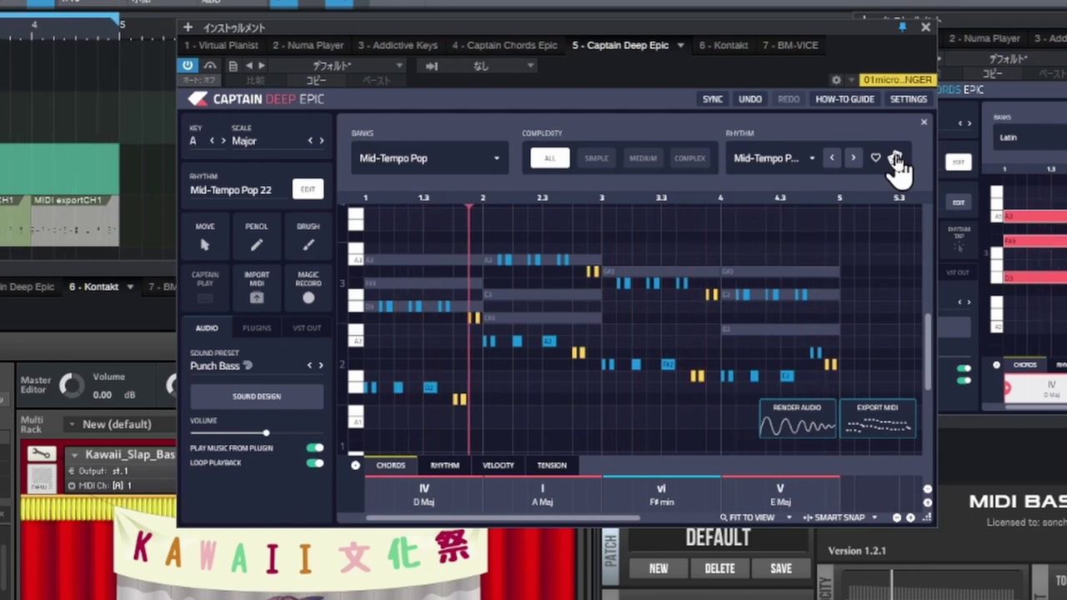
{"action": "left_click", "coordinate": [784, 427]}
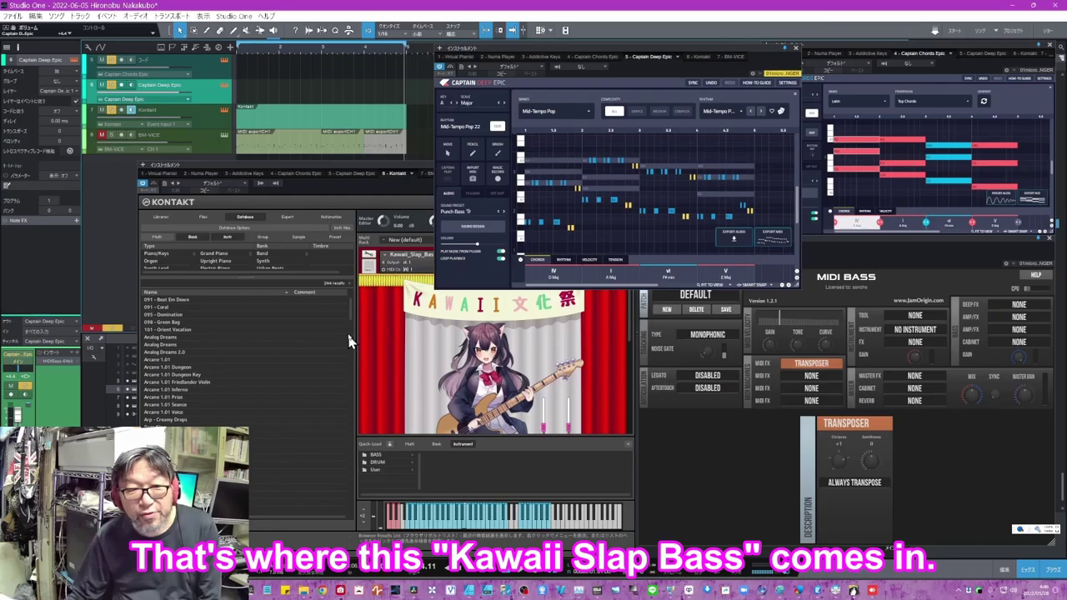
Switch Captain Deep Epic to VST Out and set the Kontakt track's instrument input to Captain Deep Epic
{"action": "left_click", "coordinate": [325, 278]}
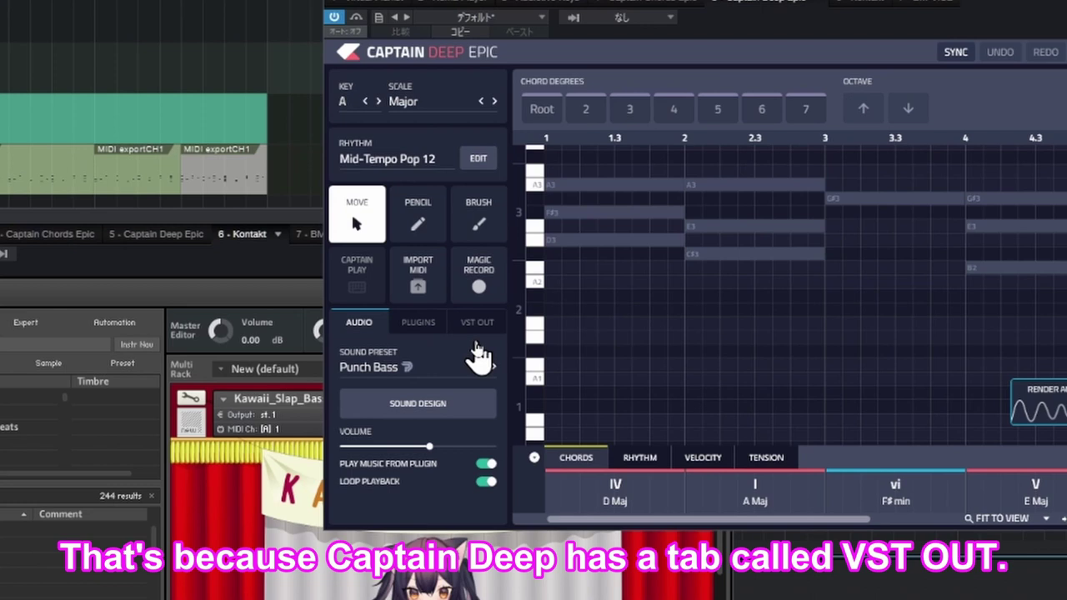
{"action": "left_click", "coordinate": [480, 332]}
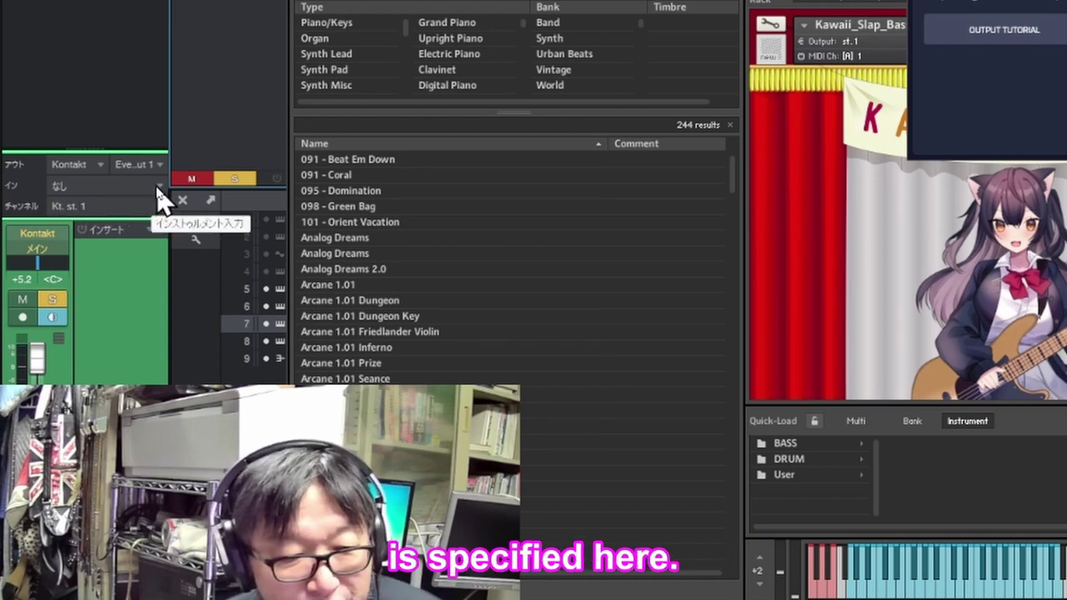
{"action": "left_click", "coordinate": [158, 193]}
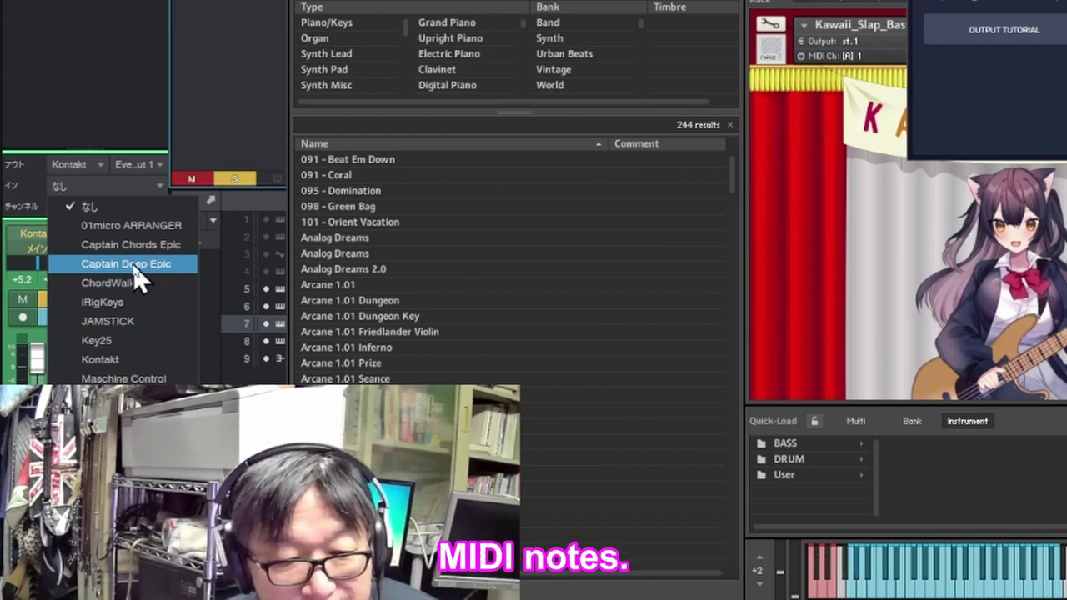
{"action": "left_click", "coordinate": [134, 270]}
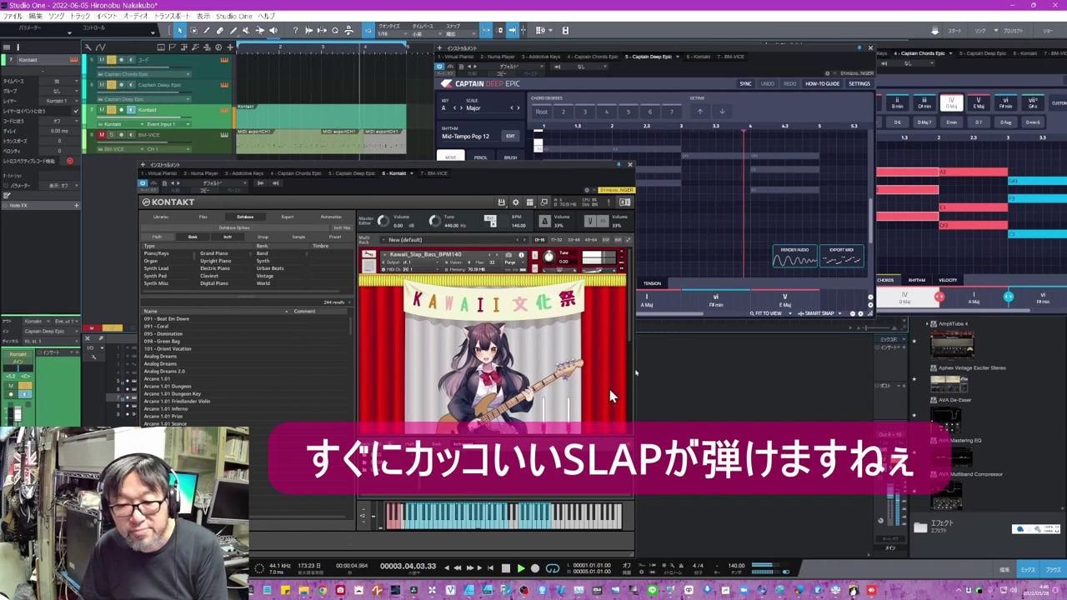
Open the Captain Deep rhythm for editing and randomize it several times within the Mid-Tempo Pop bank while the slap bass plays
{"action": "left_click", "coordinate": [509, 137]}
{"action": "left_click", "coordinate": [508, 138]}
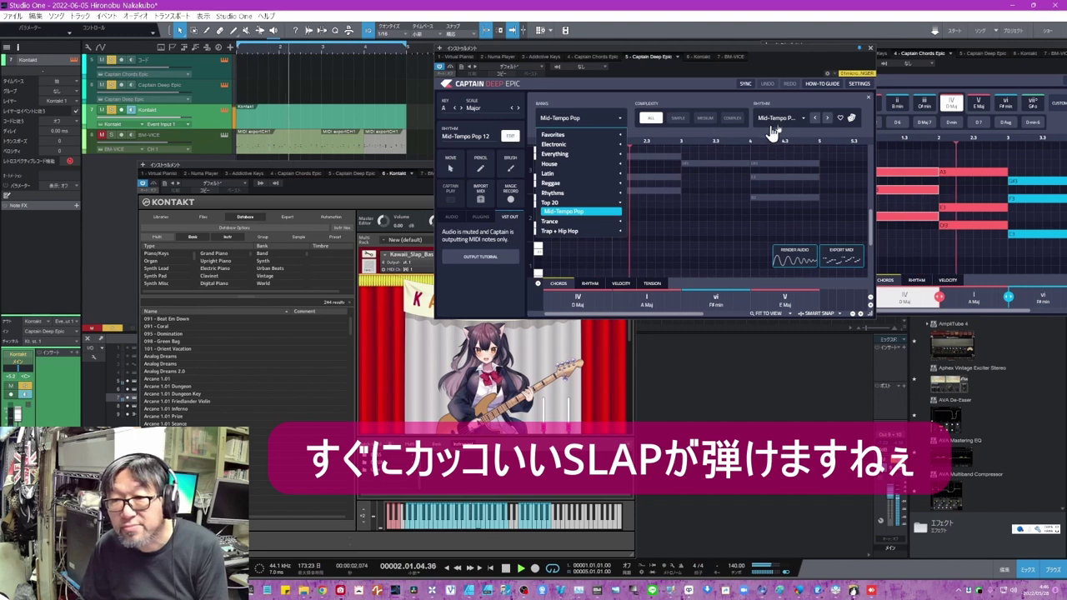
{"action": "left_click", "coordinate": [850, 123]}
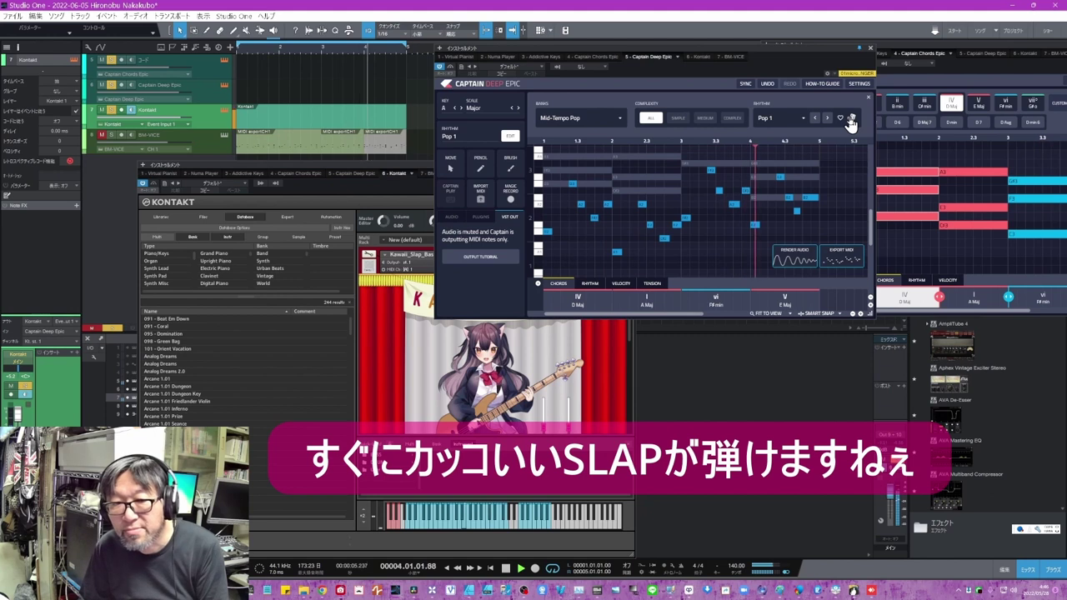
{"action": "left_click", "coordinate": [850, 122]}
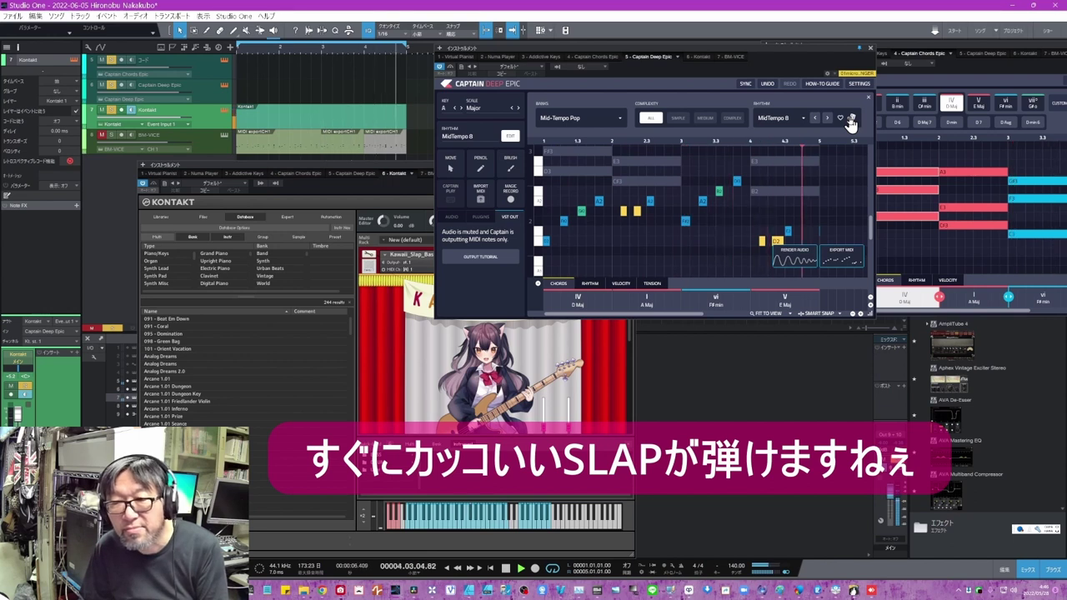
{"action": "left_click", "coordinate": [850, 122]}
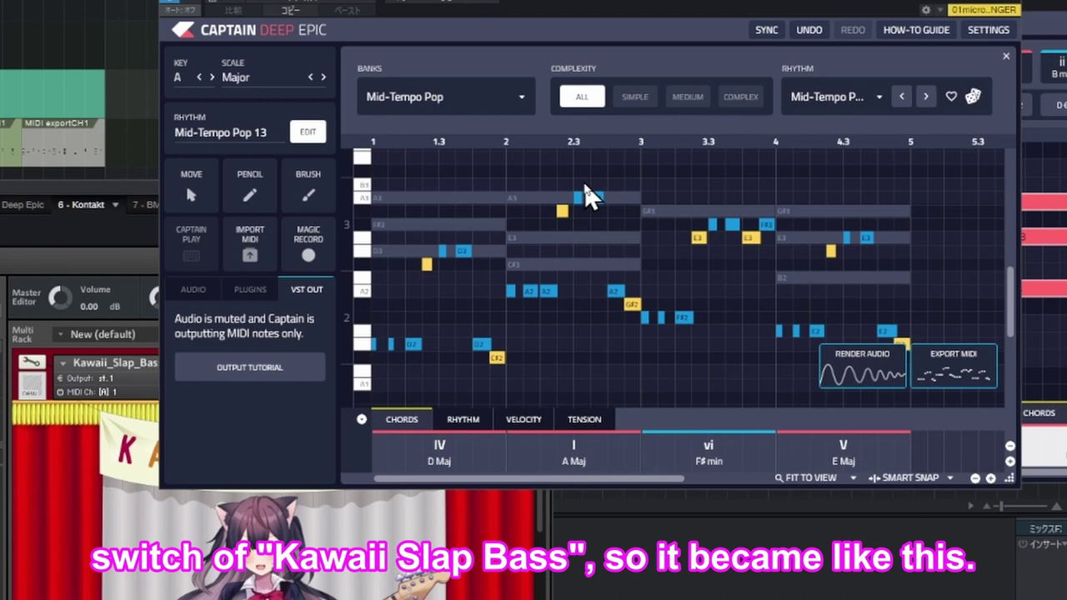
Select all notes of the bass phrase, shift them one octave down, and play the result
{"action": "left_click_drag", "start_coordinate": [930, 168], "coordinate": [361, 409]}
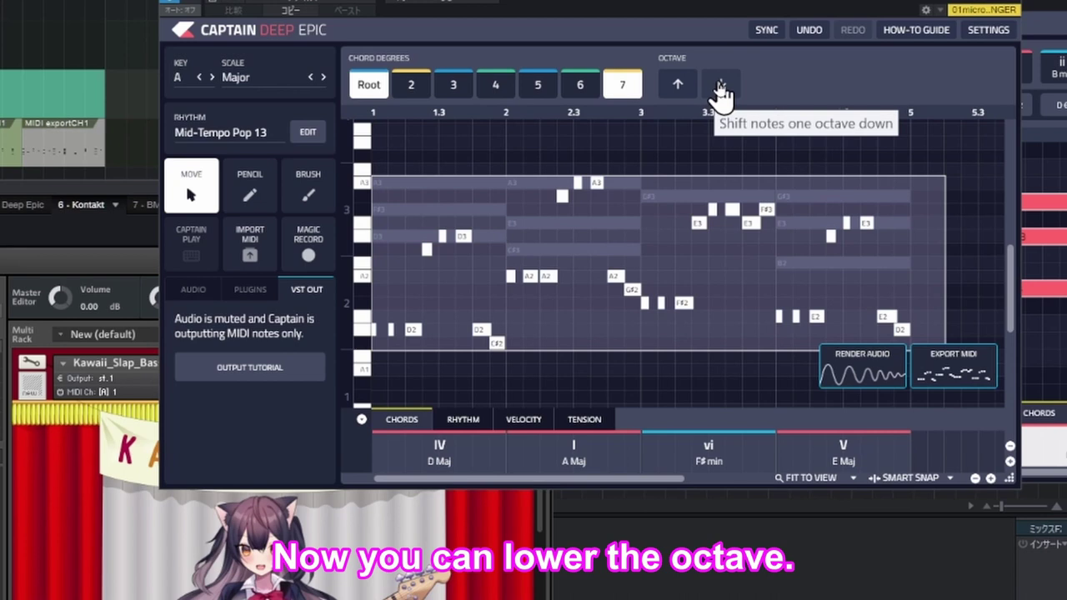
{"action": "left_click", "coordinate": [721, 86]}
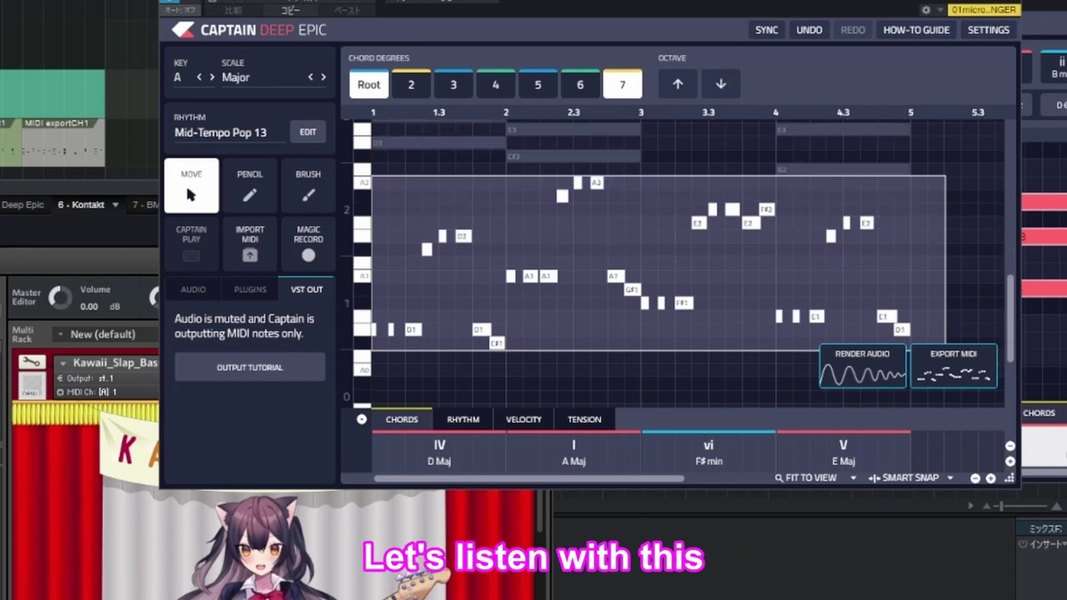
{"action": "key", "text": "space"}
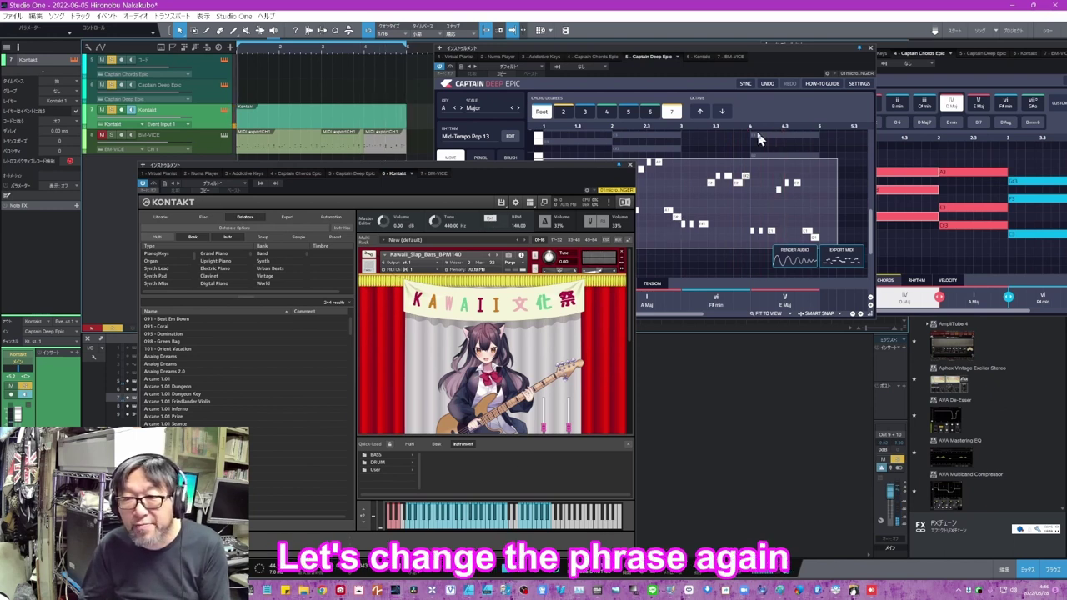
Randomize the bass rhythm again, deselect its notes, play the new phrase, and bring the Kontakt instrument forward
{"action": "left_click", "coordinate": [521, 570]}
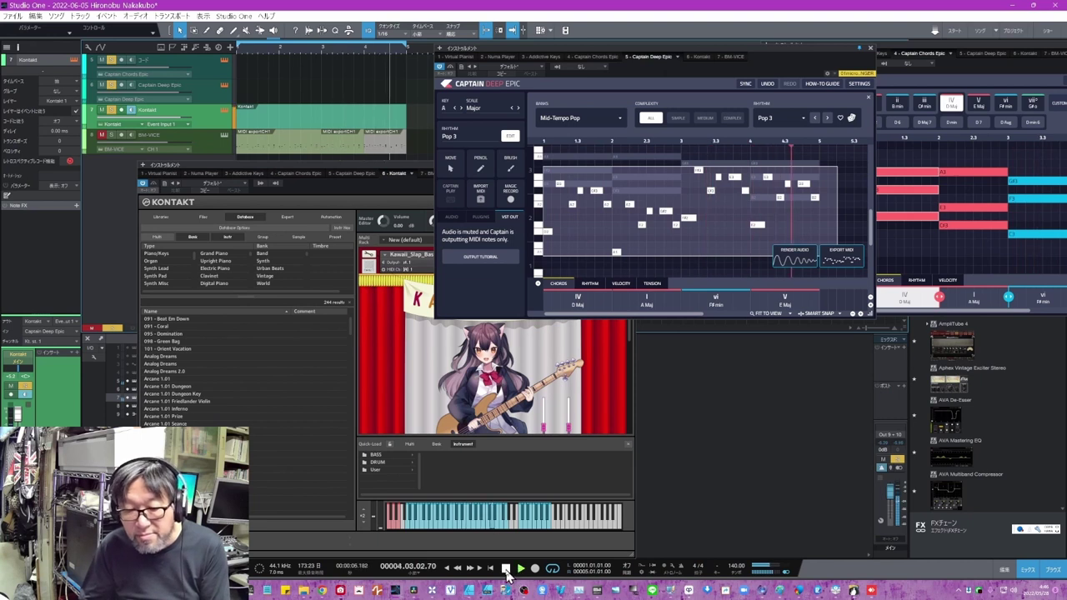
{"action": "left_click", "coordinate": [850, 119]}
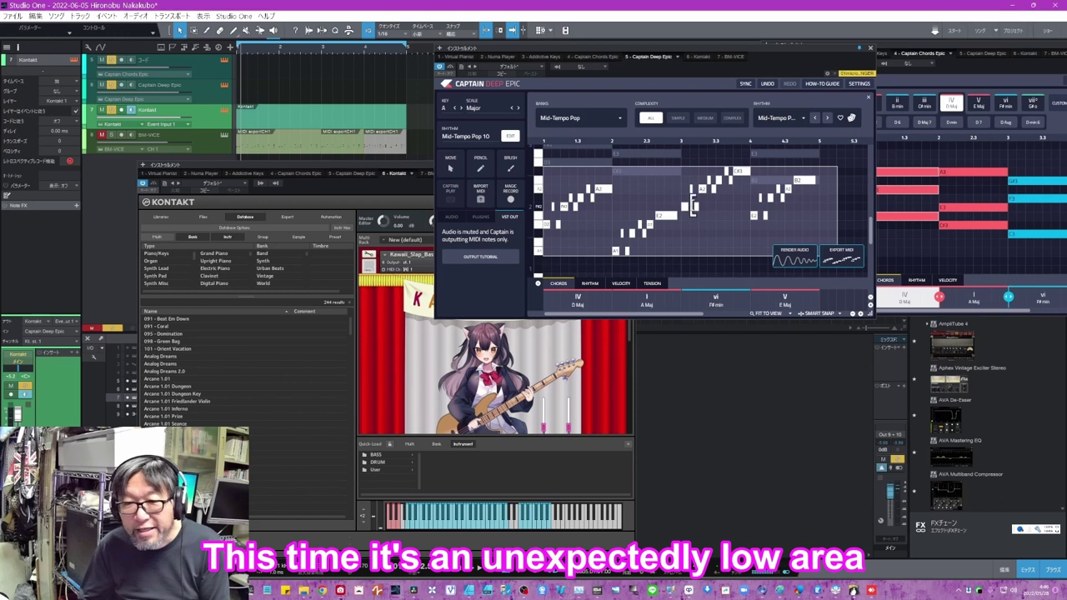
{"action": "left_click", "coordinate": [772, 214]}
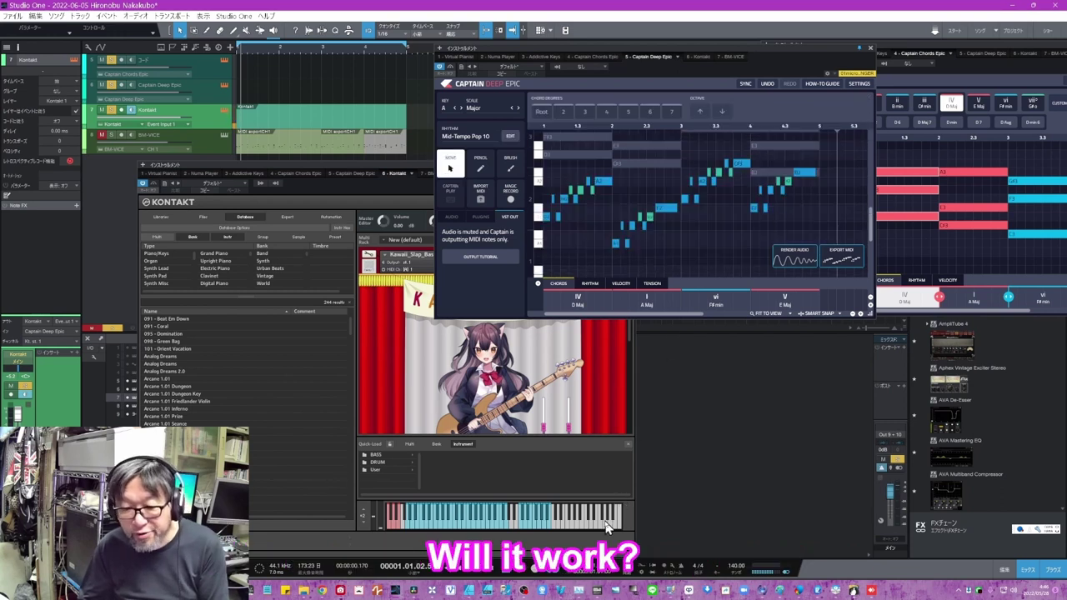
{"action": "left_click", "coordinate": [520, 569]}
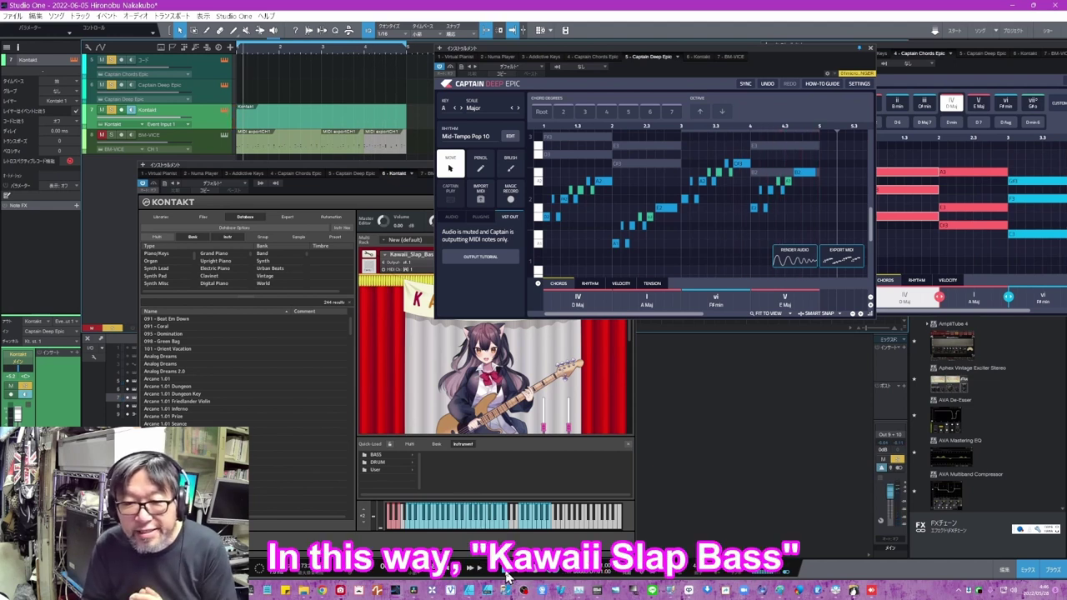
{"action": "left_click", "coordinate": [341, 173]}
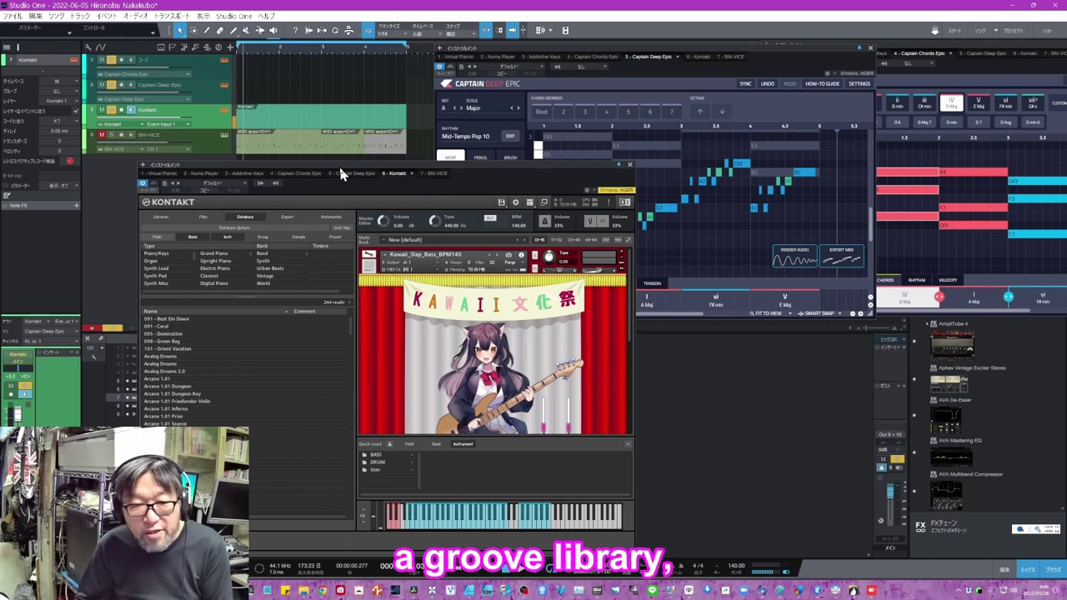